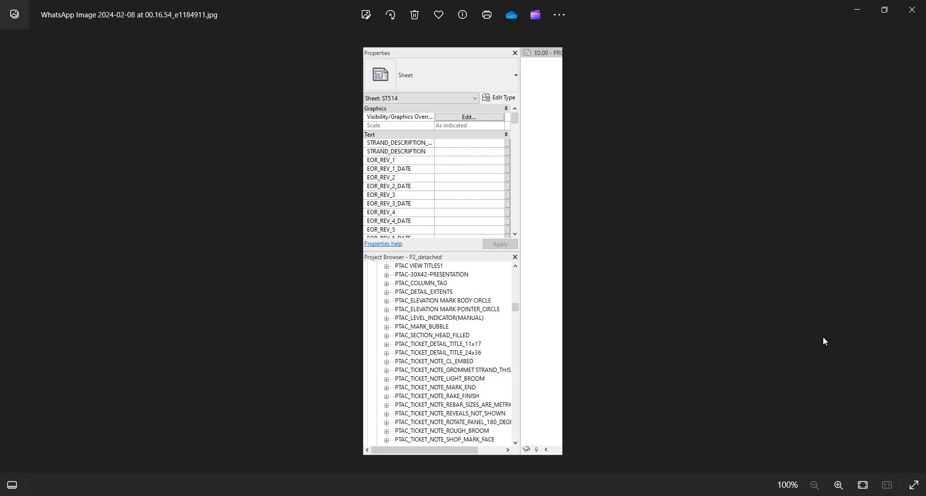
Zoom the reference screenshot to about 194% and bring the Project Browser's PTAC list into view
scroll(411, 301, up, 5)
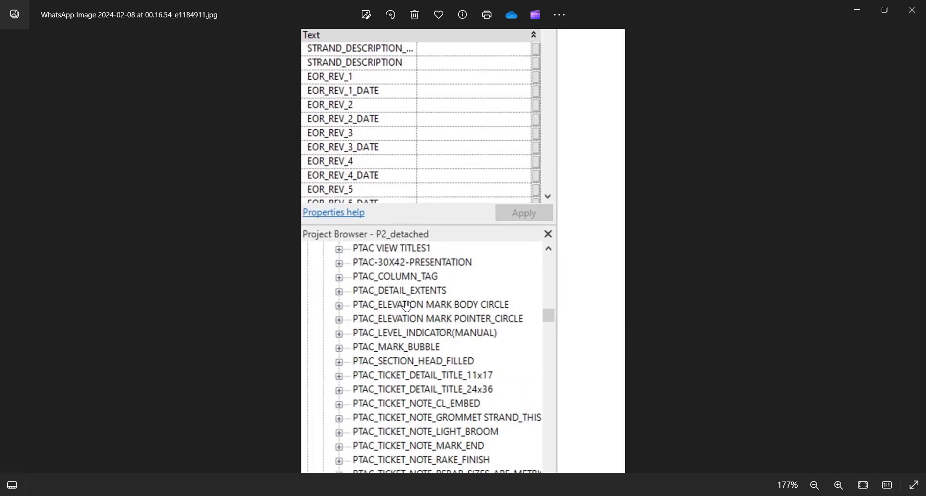
drag(380, 320, 381, 192)
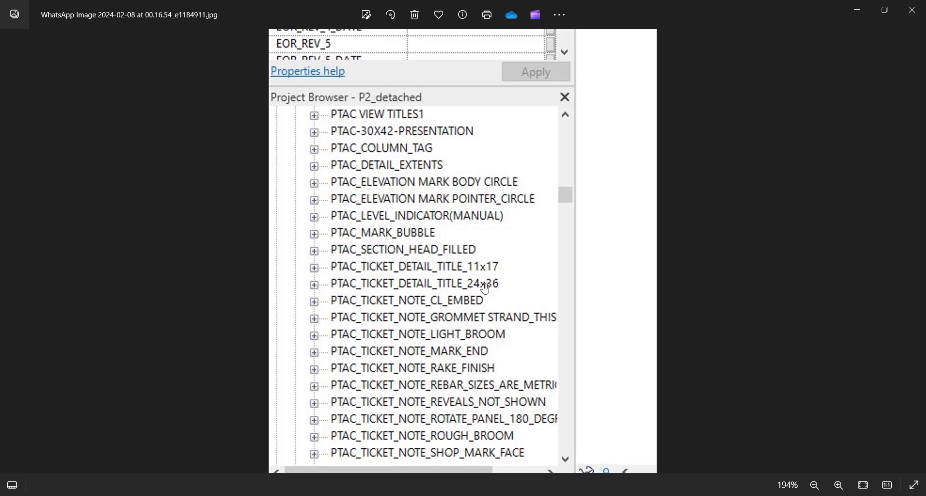
Return to Revit, scan the Project Browser's Floor Plans list, and bring up the Manage tools
click(459, 495)
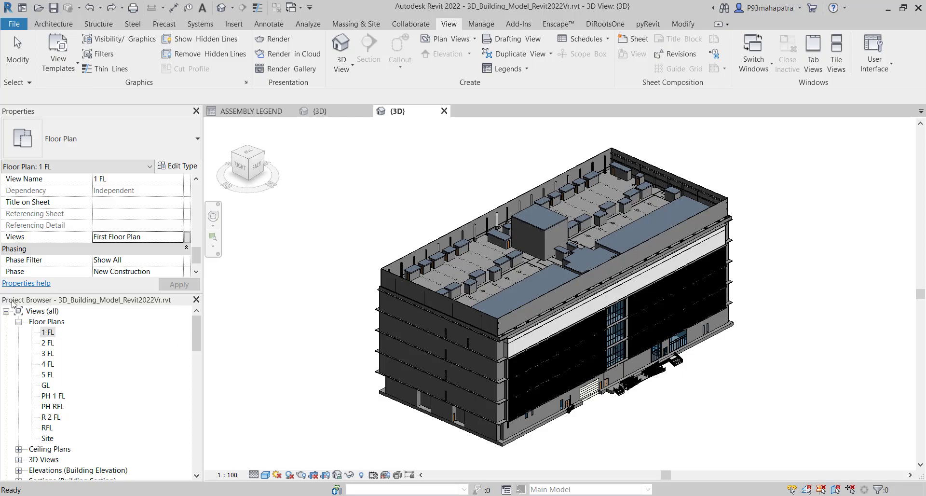
scroll(58, 364, down, 1)
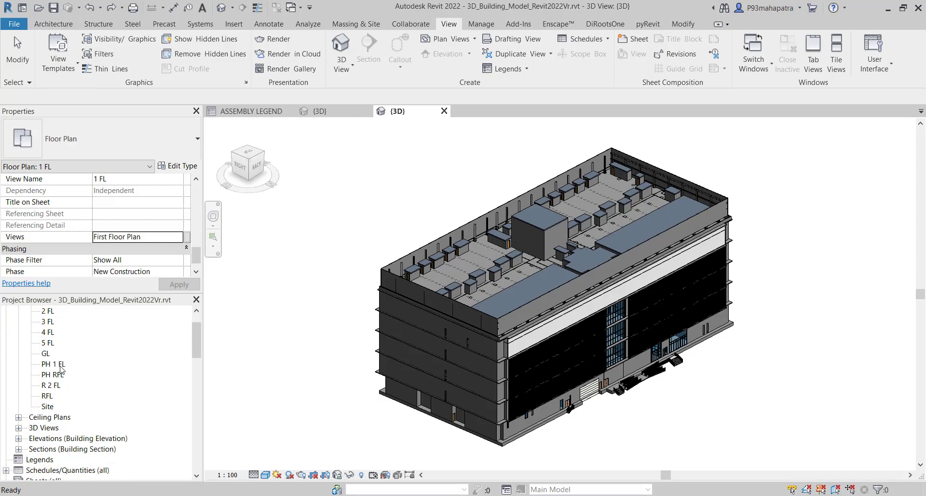
scroll(55, 378, up, 1)
scroll(44, 393, down, 1)
scroll(44, 397, down, 1)
scroll(67, 388, up, 1)
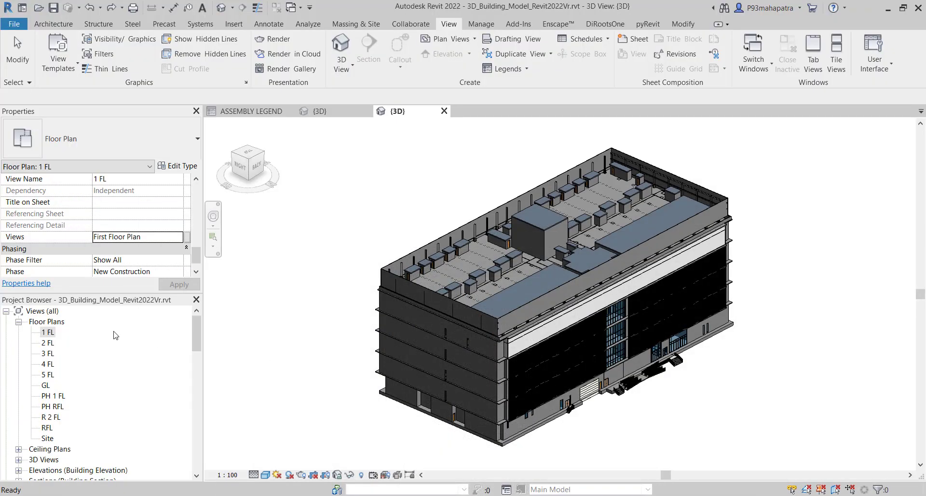
click(480, 25)
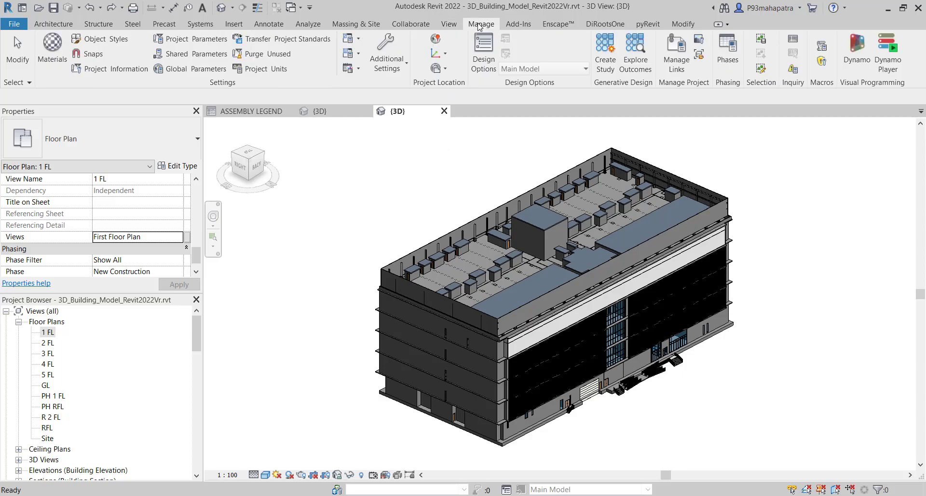
Remove the Views entry from Project Parameters, confirming the deletion so only Occupant remains
click(168, 40)
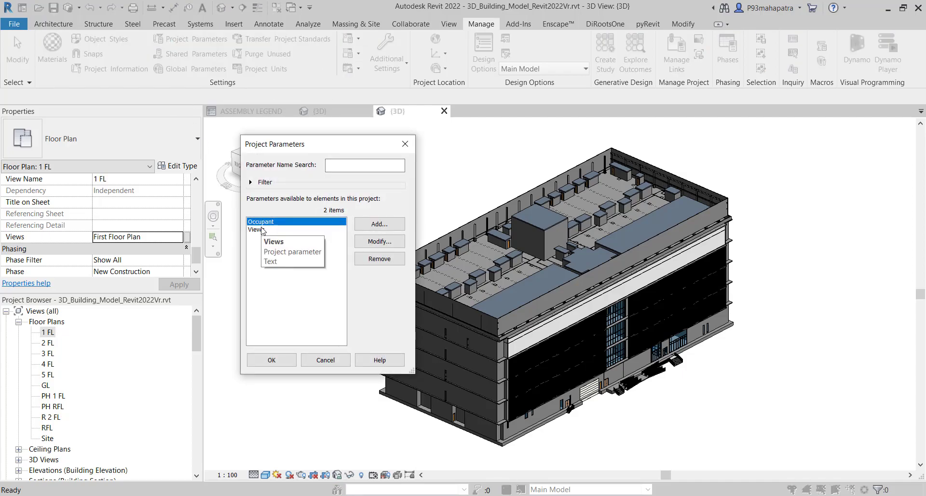
click(295, 229)
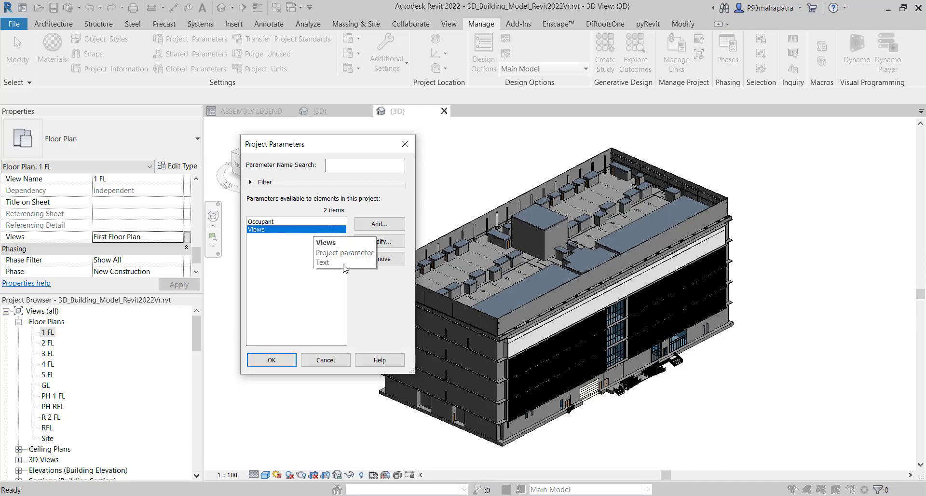
click(379, 258)
click(488, 269)
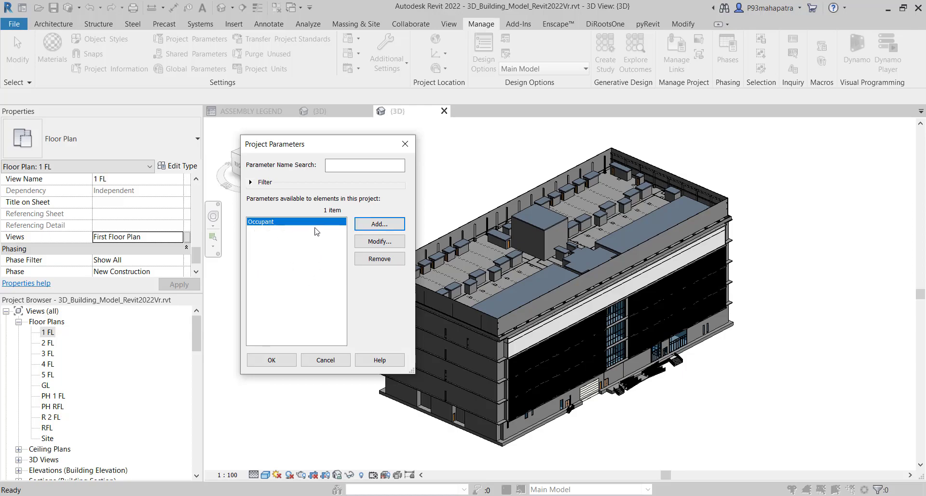
Create a Text instance parameter named VIEWS under Identity Data, applied to the Views category
click(385, 224)
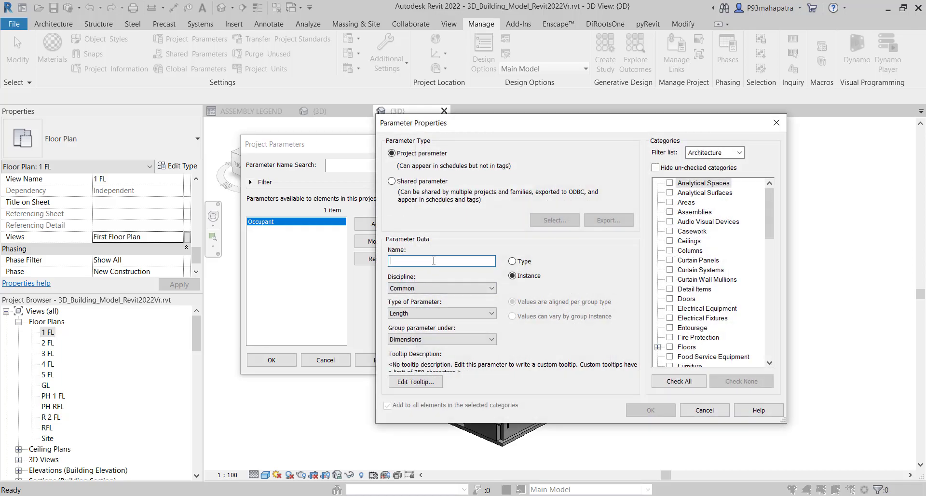
text(V)
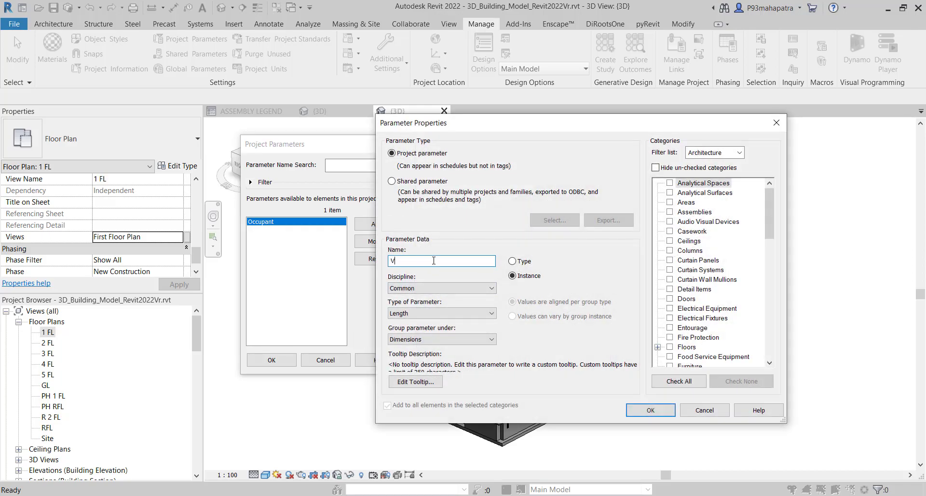
text(IEWS)
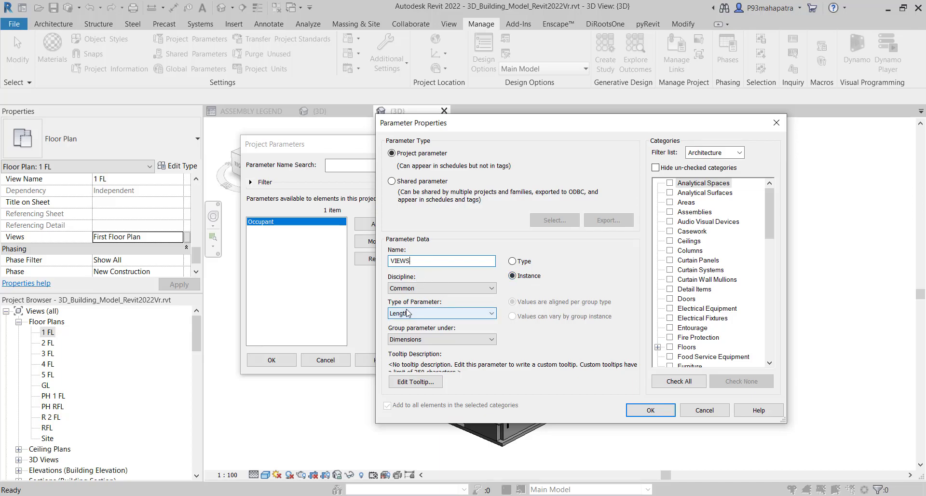
click(436, 313)
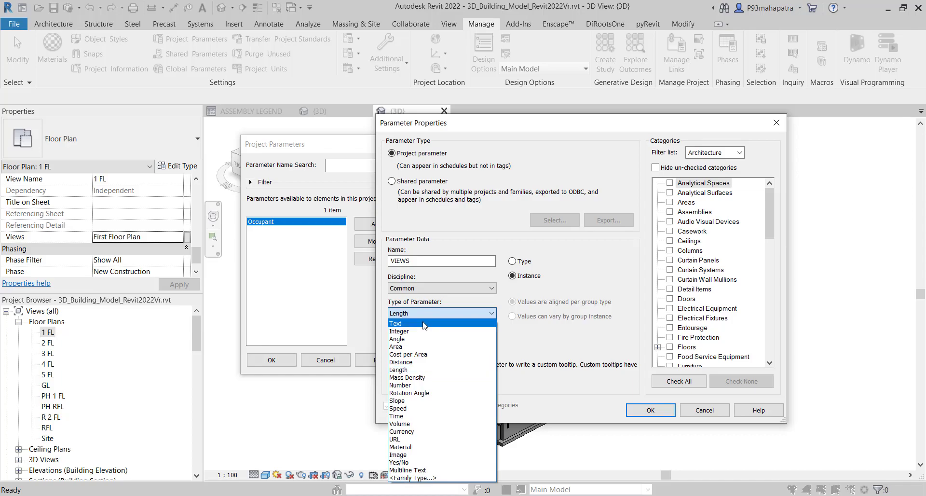
click(424, 324)
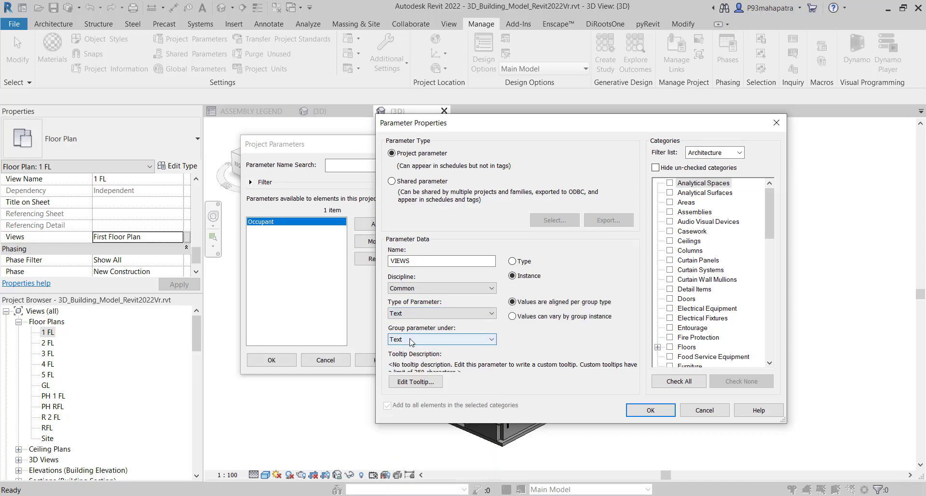
click(438, 340)
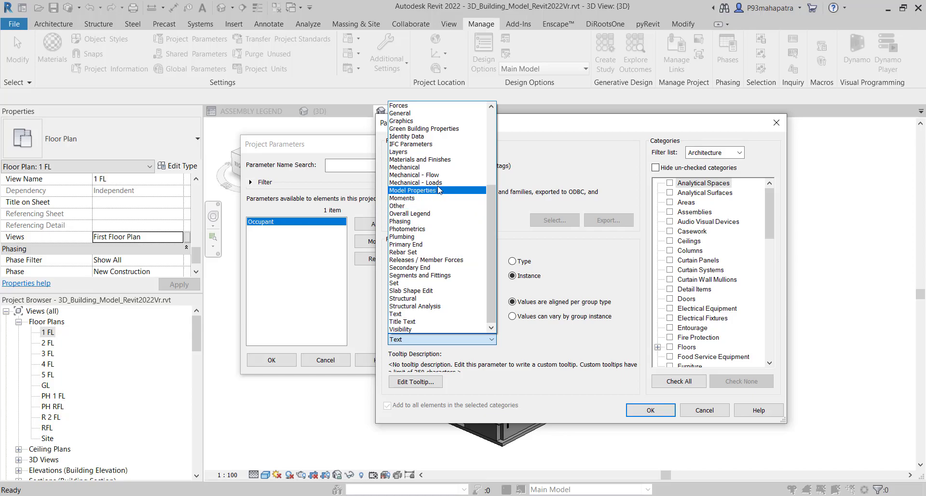
click(431, 136)
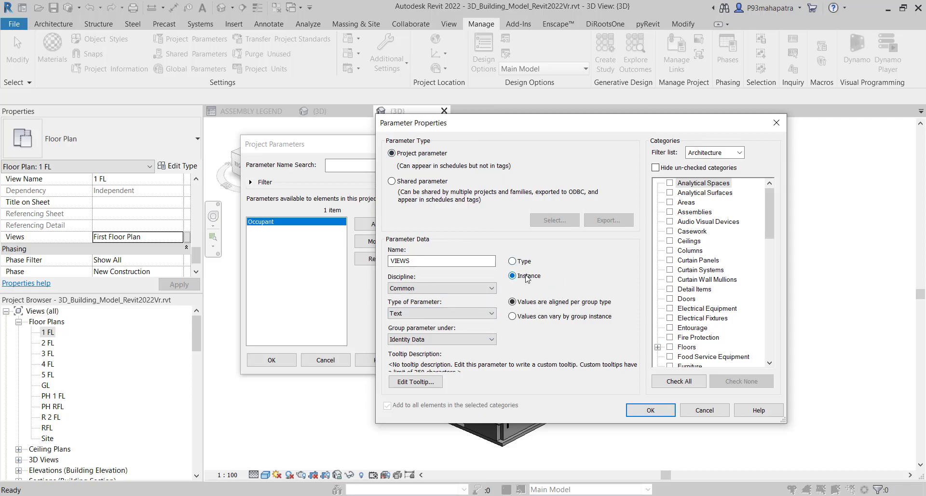
drag(770, 223, 777, 345)
click(670, 337)
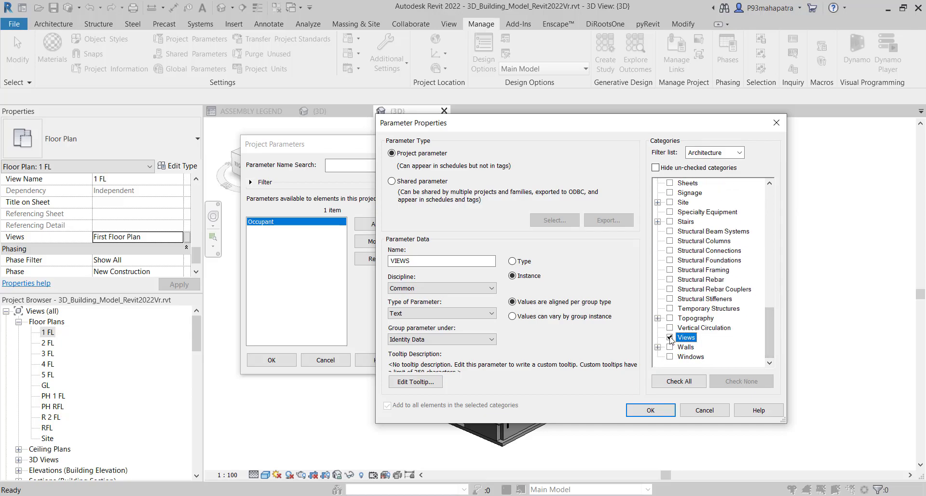
click(637, 411)
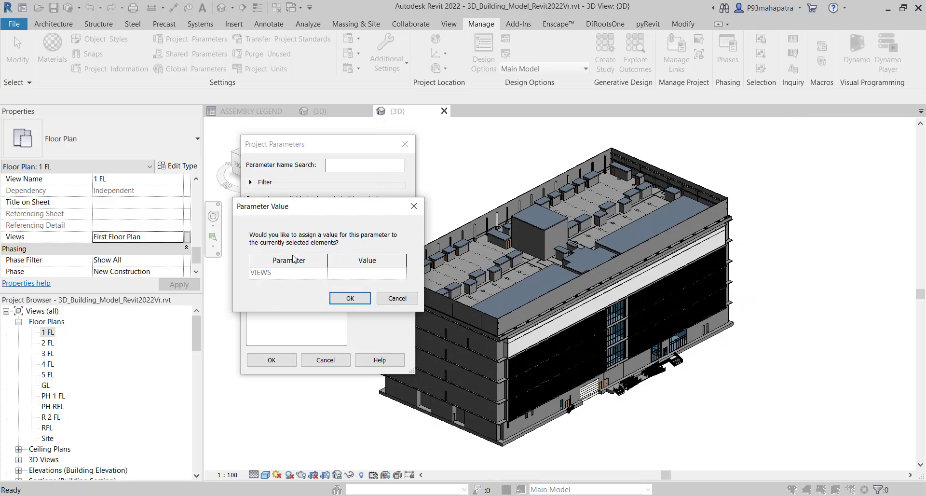
click(347, 299)
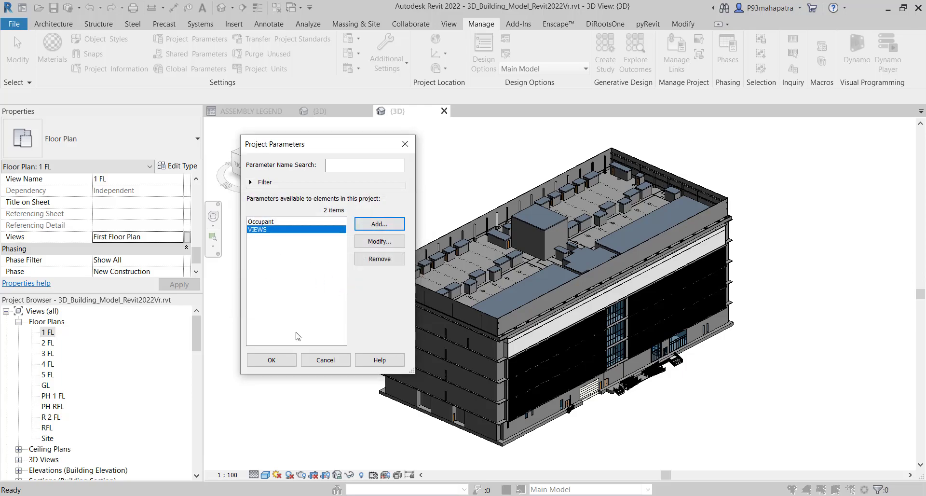
click(272, 359)
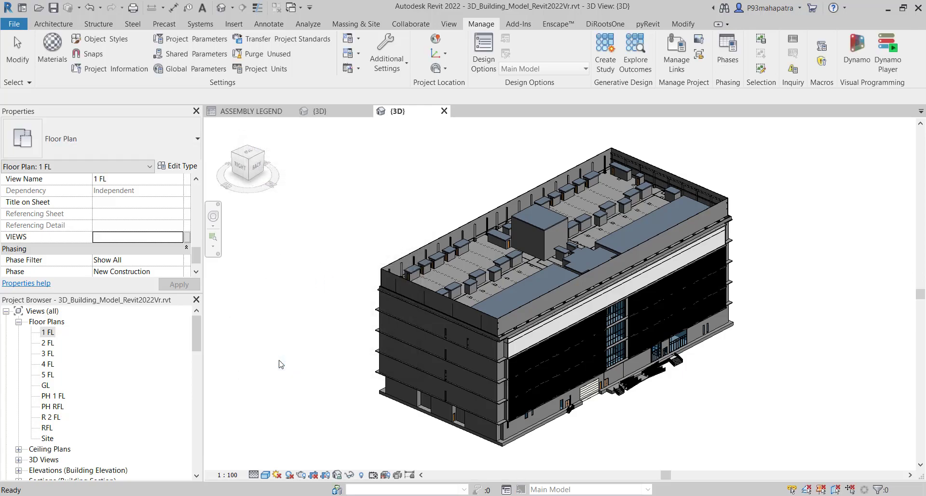
click(148, 216)
text(F)
key(BackSpace)
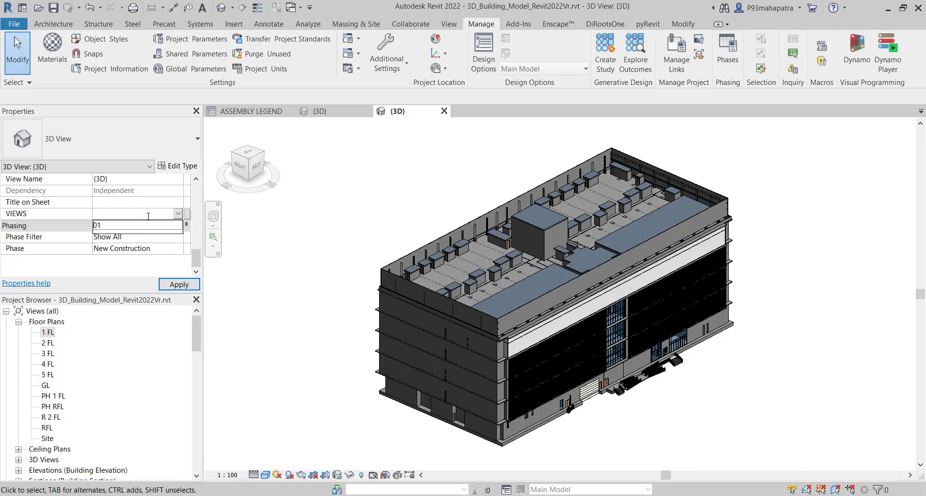
key(Escape)
scroll(8, 191, up, 5)
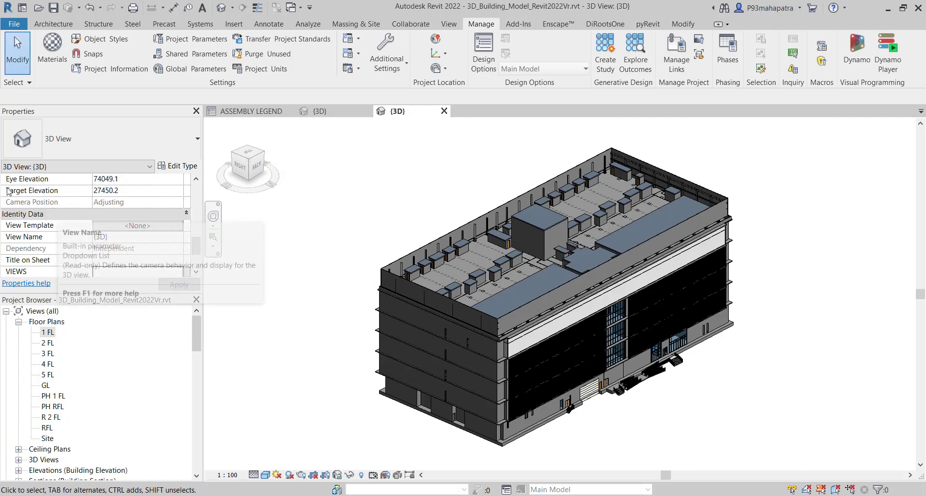
scroll(85, 215, down, 5)
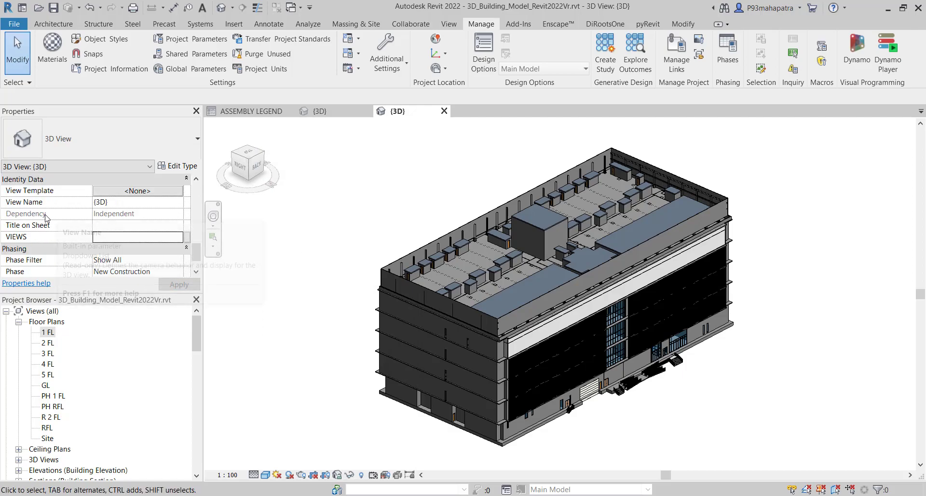
click(47, 333)
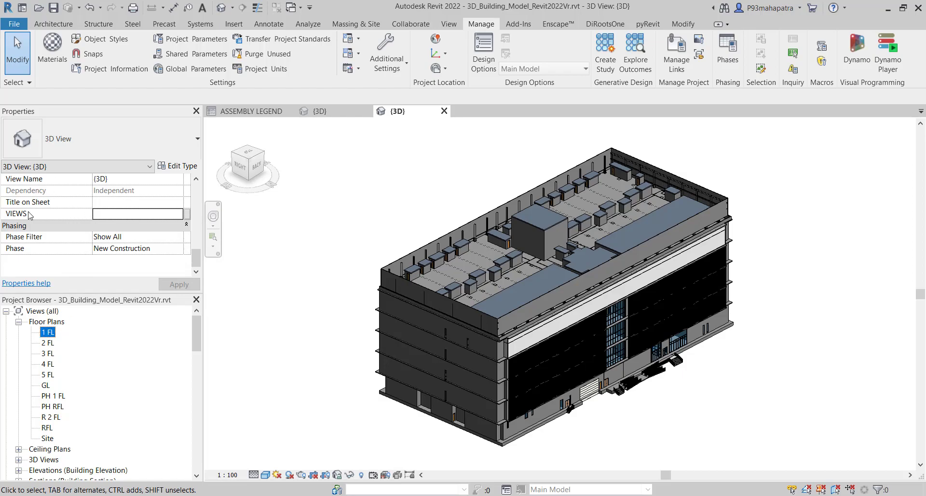
scroll(60, 221, up, 2)
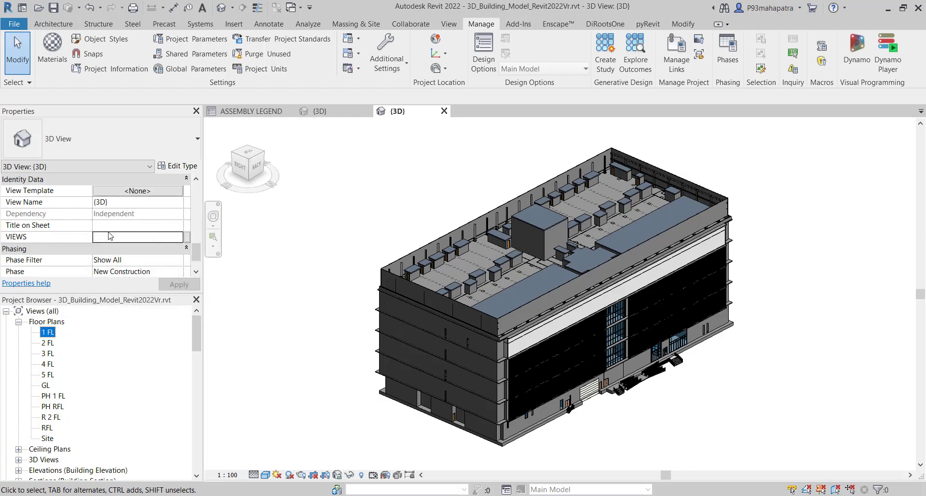
Open the 1 FL floor plan and give it the VIEWS value 'FLOOR PLAN VIEW_0-'
double_click(47, 333)
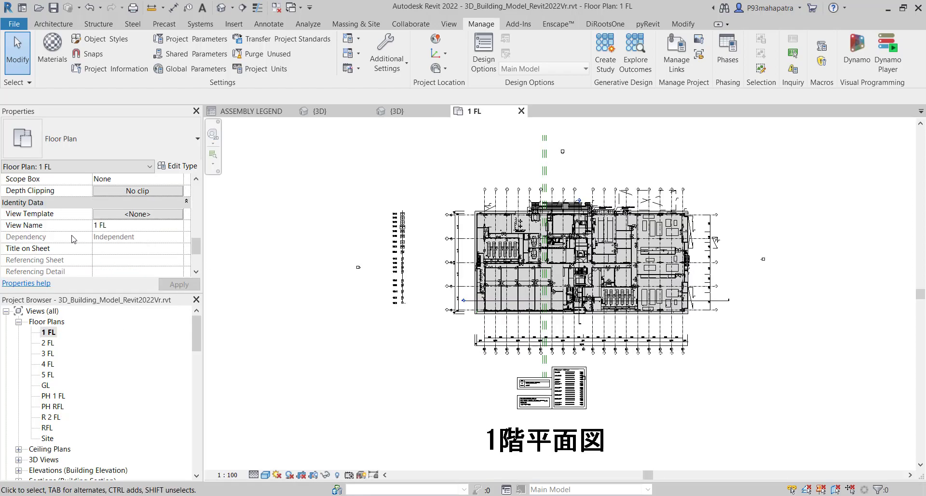
scroll(74, 239, down, 1)
click(128, 262)
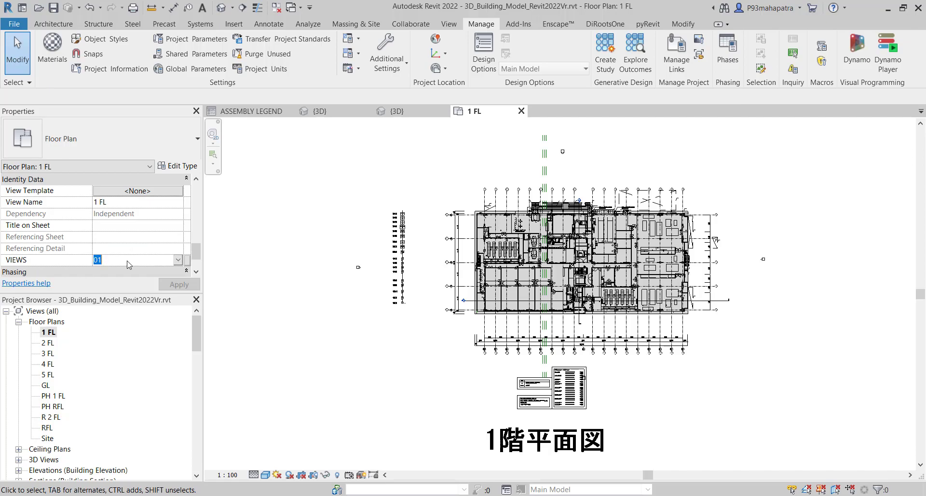
text(FLOOR PLAN VIEW_)
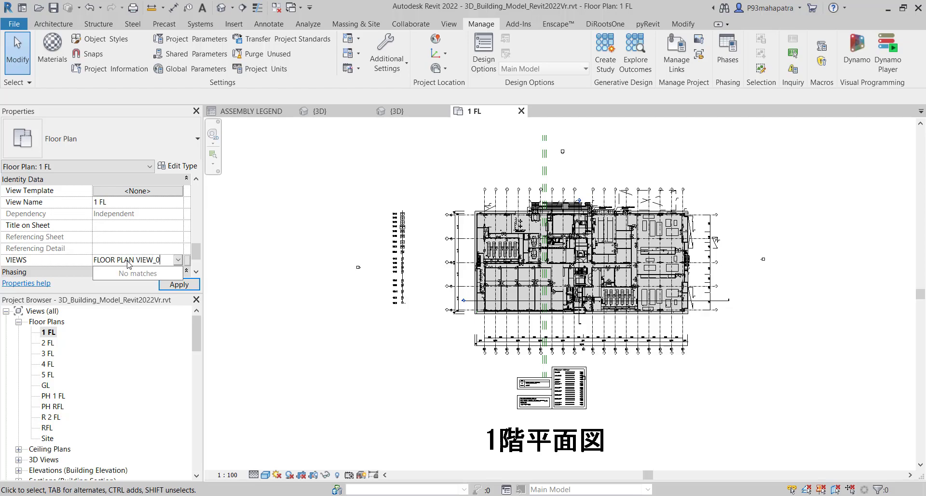
key(BackSpace)
click(135, 270)
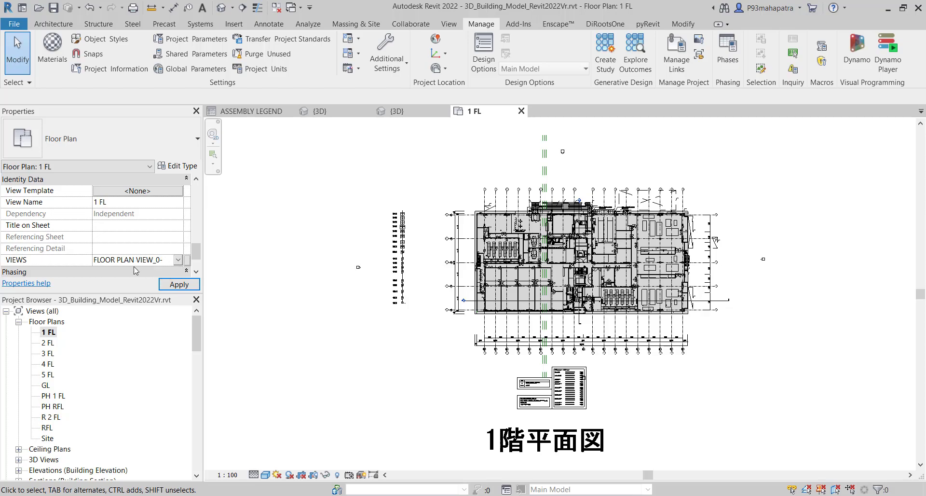
click(174, 284)
click(48, 331)
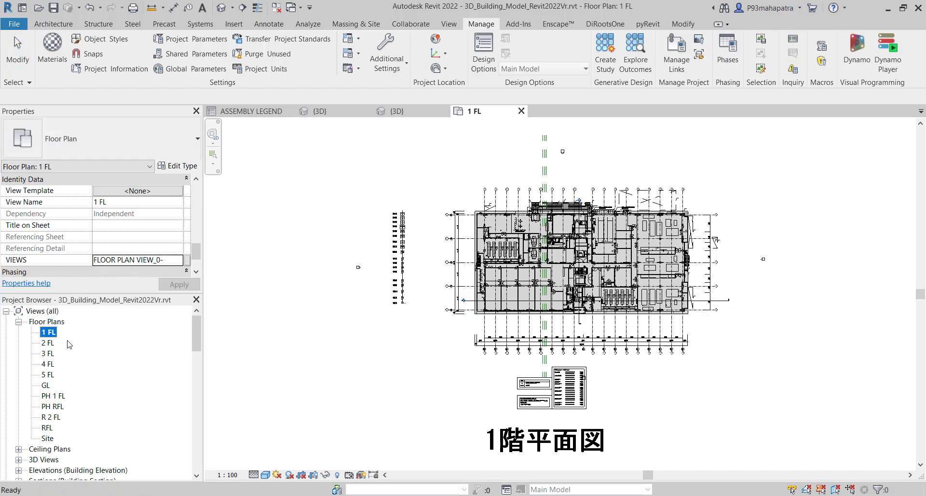
click(48, 332)
Keep the 1 FL name and call up Browser Organization from the View tab's User Interface menu
click(81, 339)
click(448, 24)
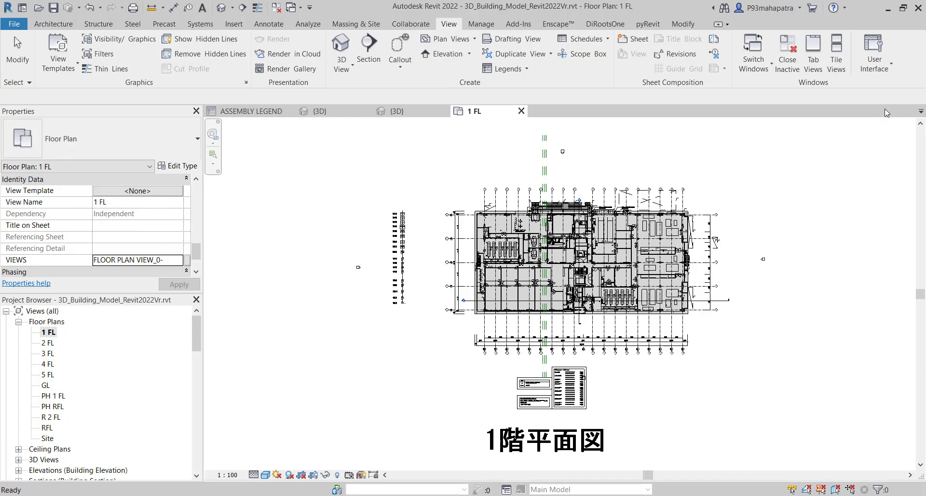
click(888, 70)
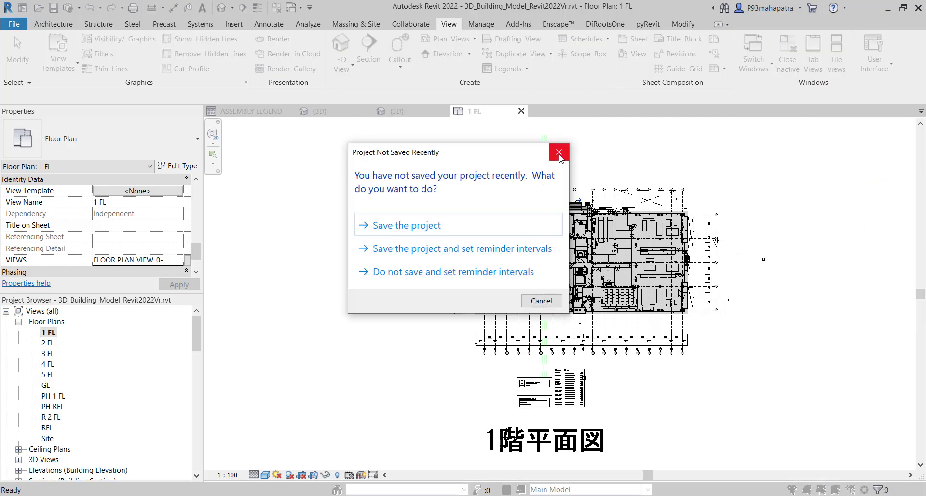
Dismiss the save reminder and create a browser organization named 'New Browser Organization'
click(559, 152)
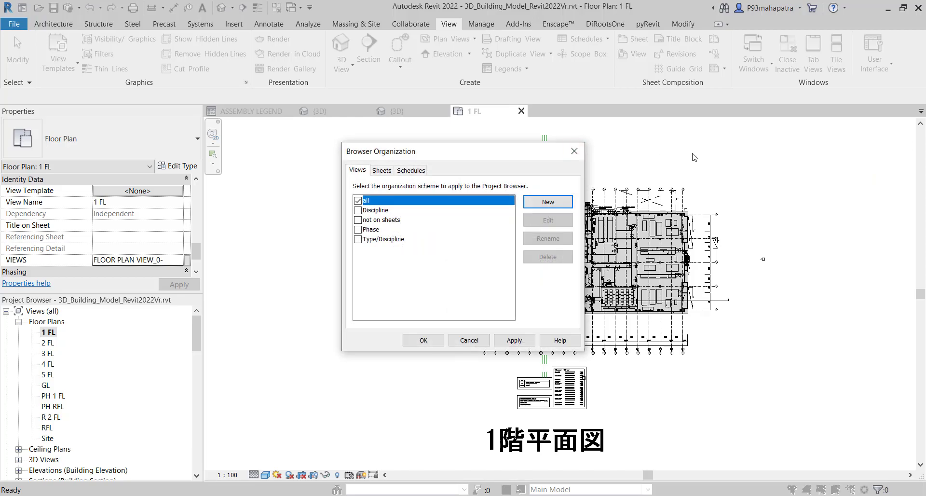
click(540, 205)
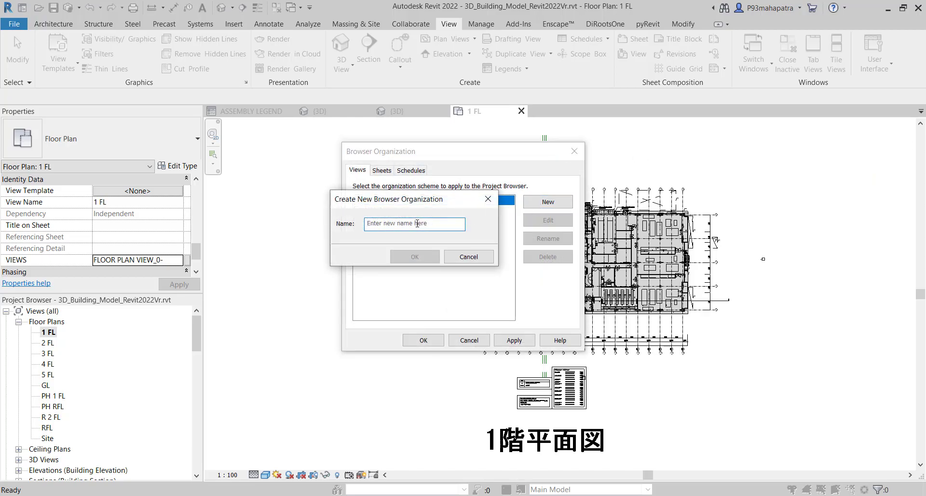
text(nEW)
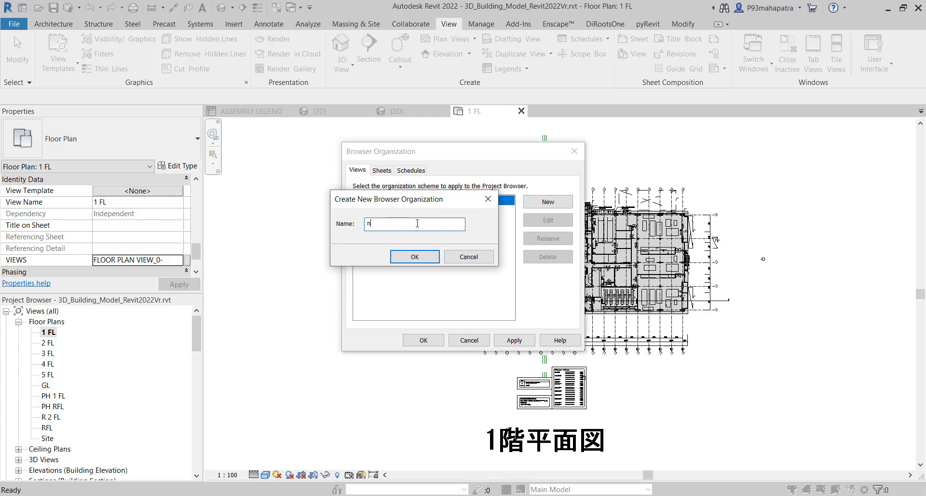
key(BackSpace)
text(N)
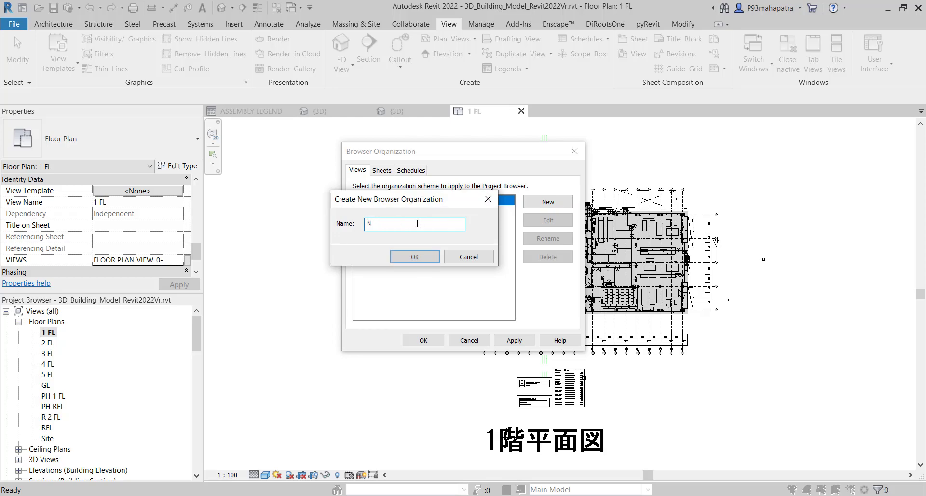
text(ew Brow)
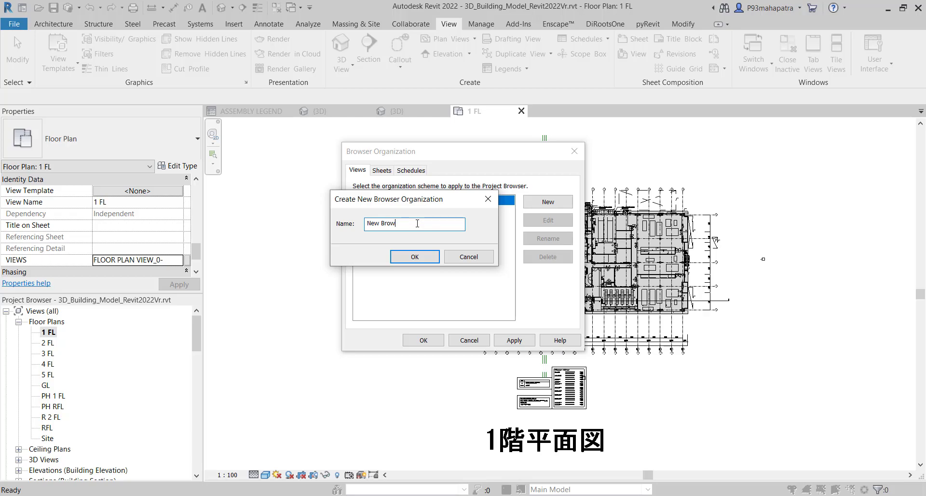
text(ser Organization)
click(420, 260)
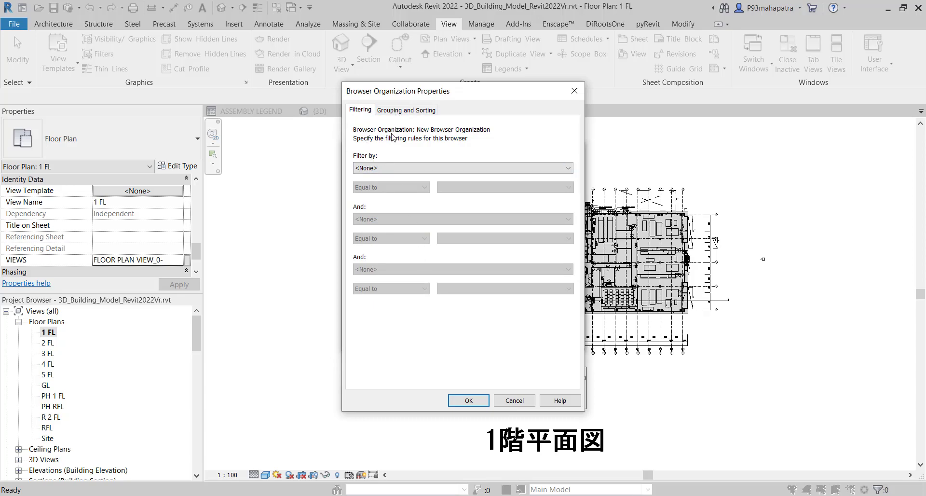
Set Group by to VIEWS, then tick and apply New Browser Organization as the active scheme
click(395, 112)
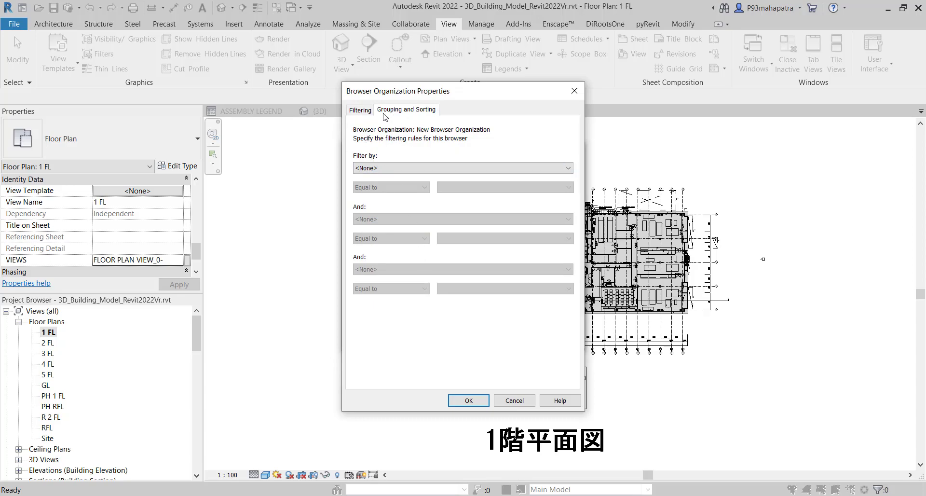
click(429, 154)
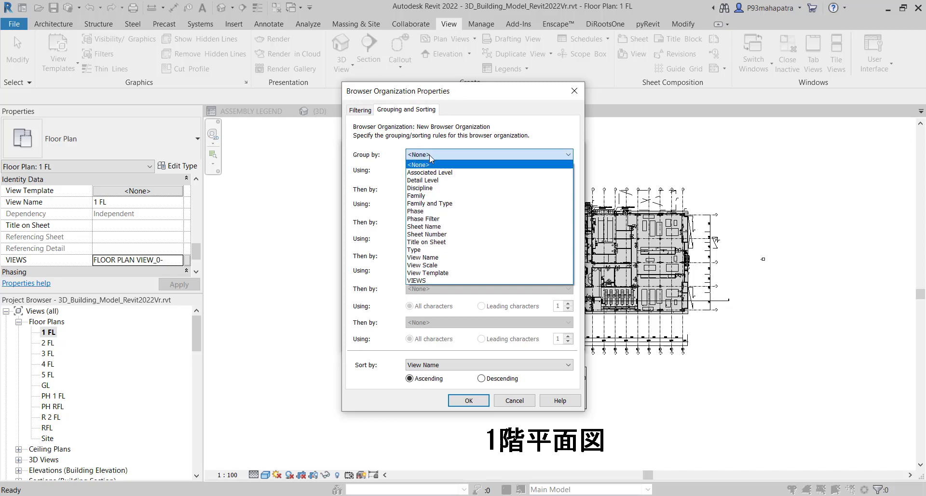
click(422, 281)
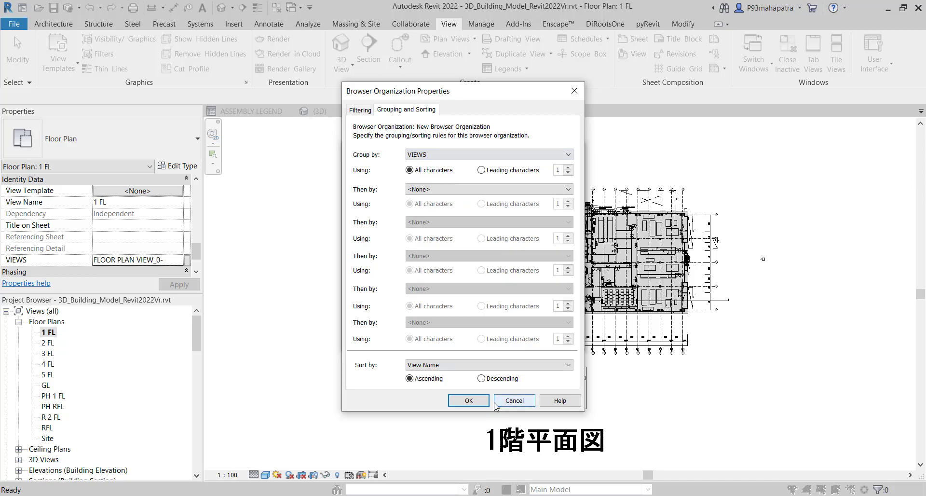
click(469, 400)
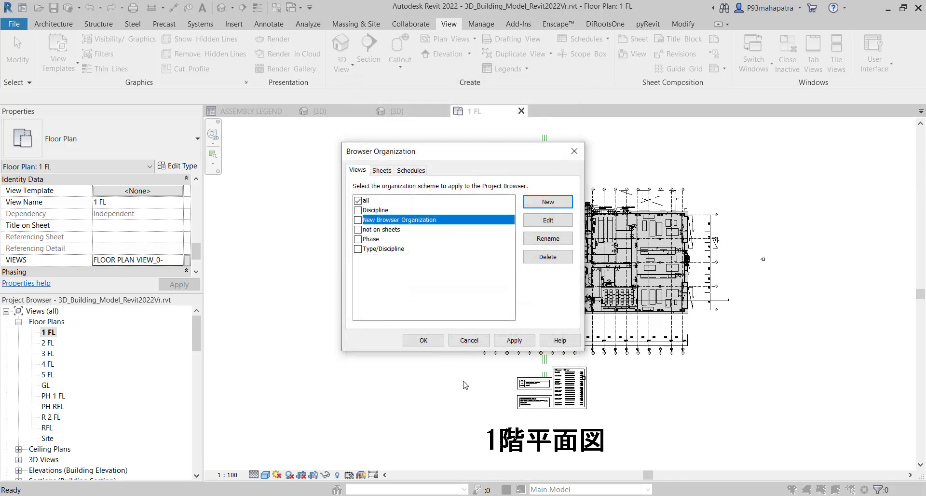
click(357, 220)
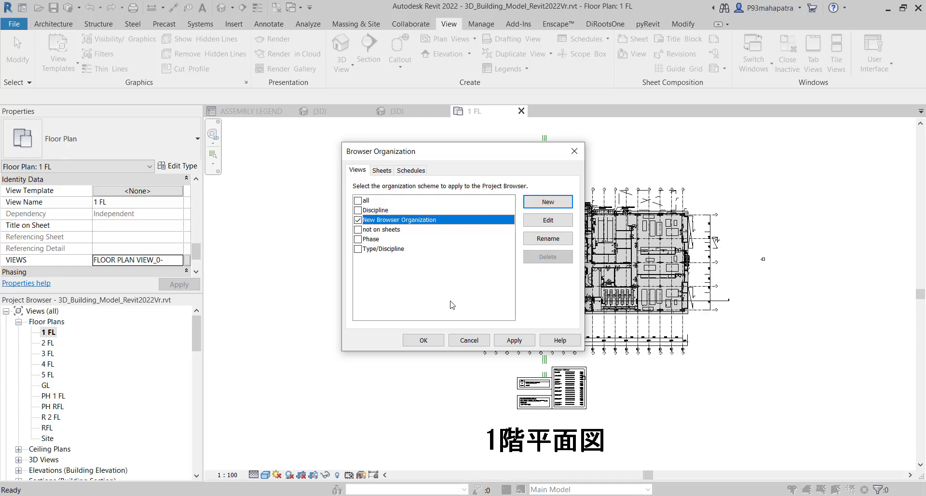
click(515, 340)
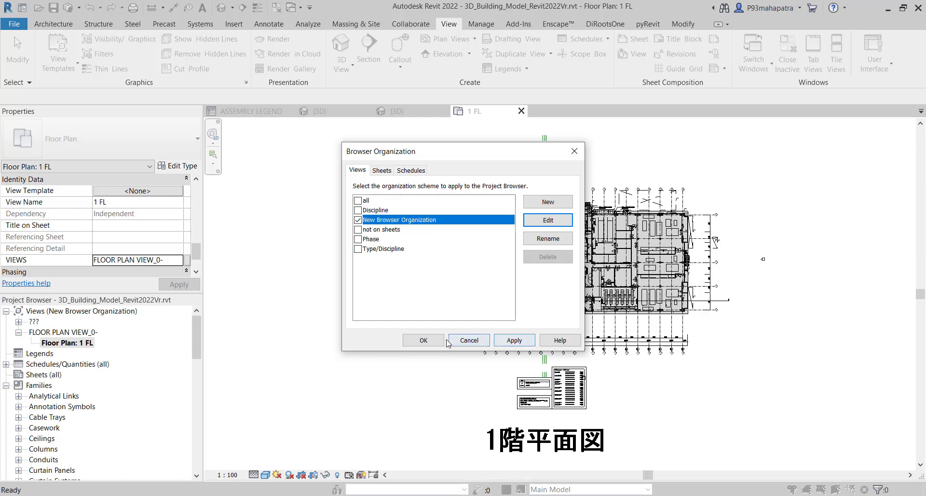
click(423, 340)
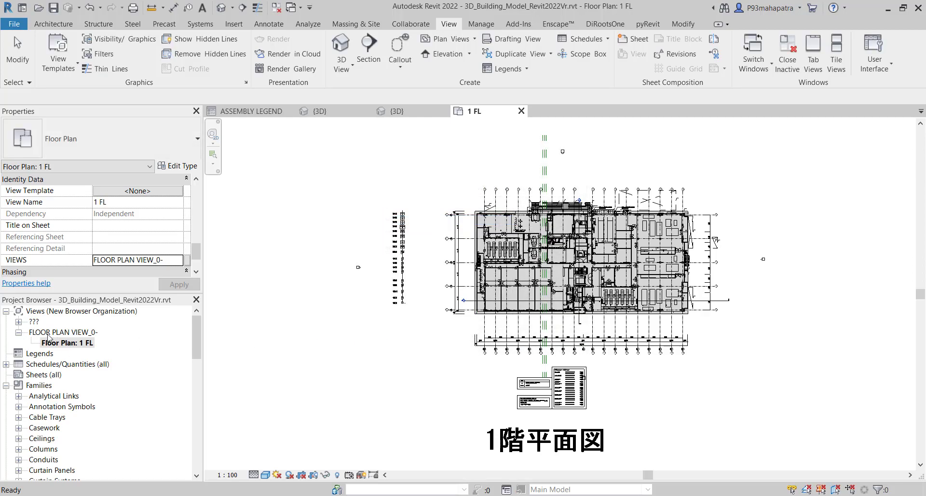
Change 1 FL's VIEWS value to 'FLOOR PLAN VIEW_0-1' and expand the ??? unassigned group
click(90, 333)
click(81, 343)
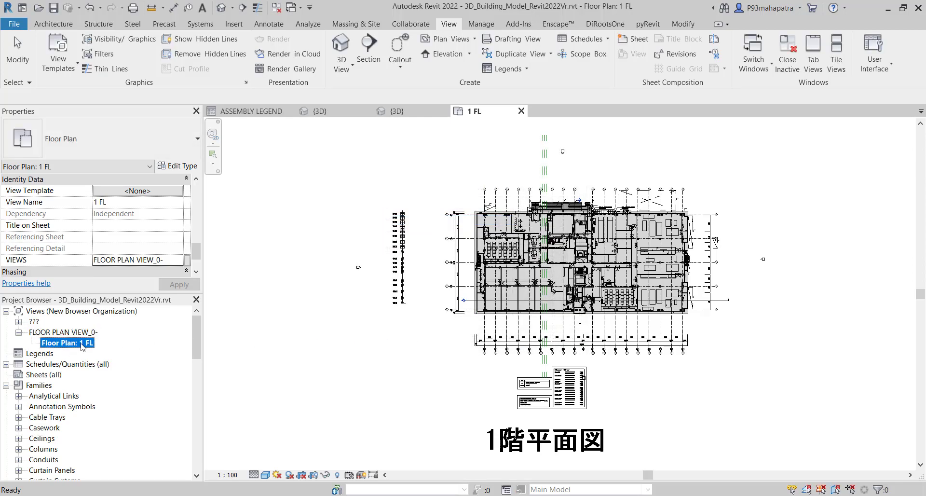
click(169, 261)
text(1)
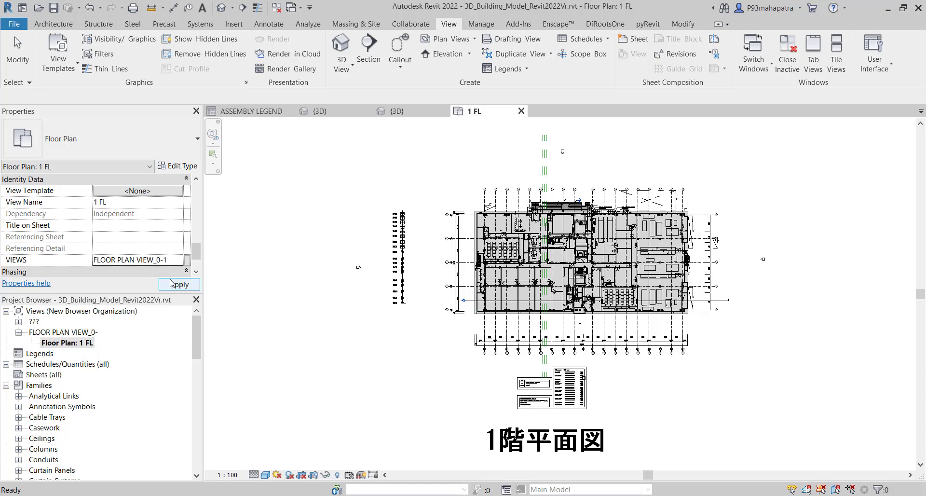
click(171, 284)
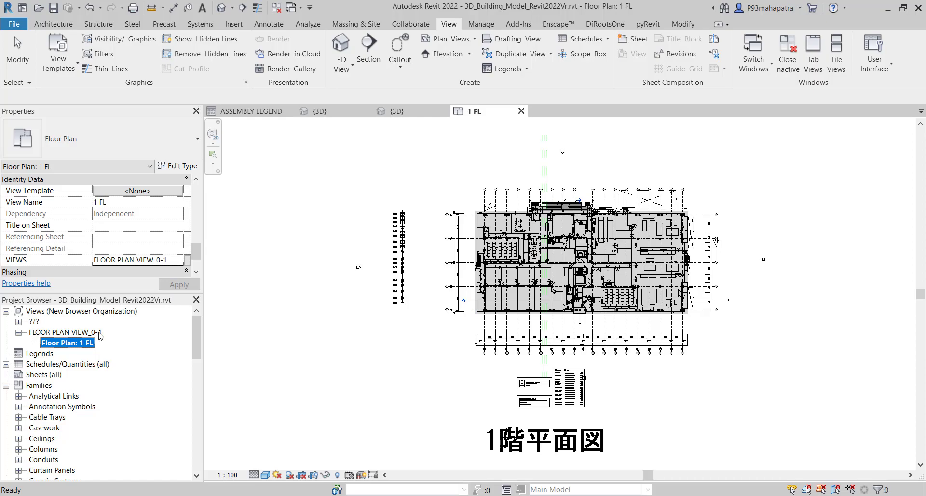
click(18, 322)
scroll(75, 364, down, 3)
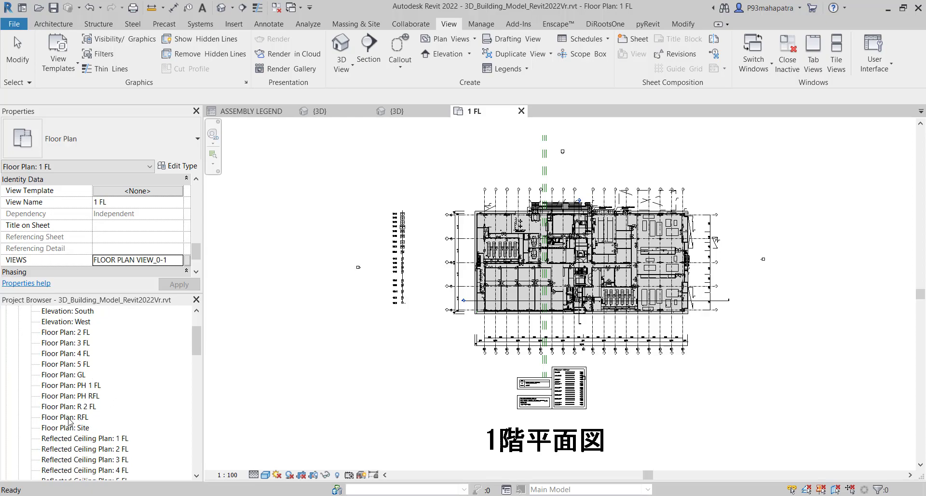
Assign VIEWS 'FLOOR PLAN VIEW_0-1' to floor plans 2 FL through Site together
click(68, 417)
click(70, 428)
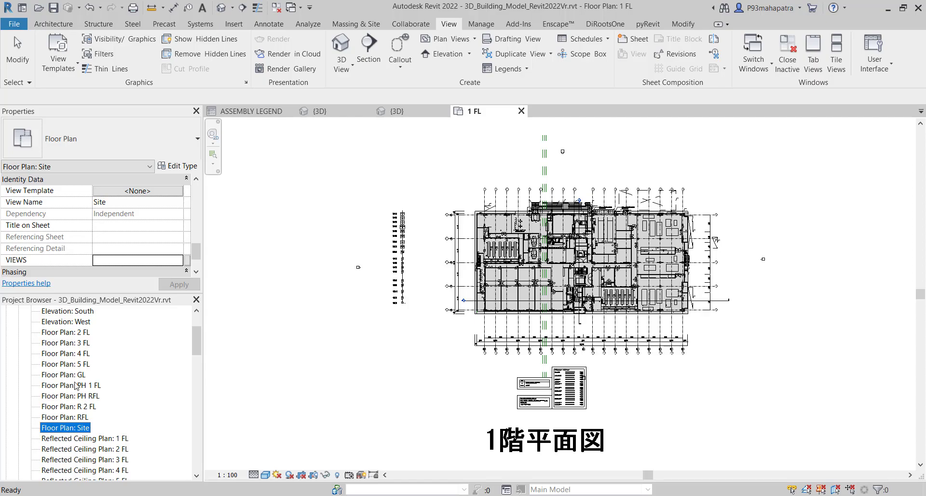
shift+click(66, 334)
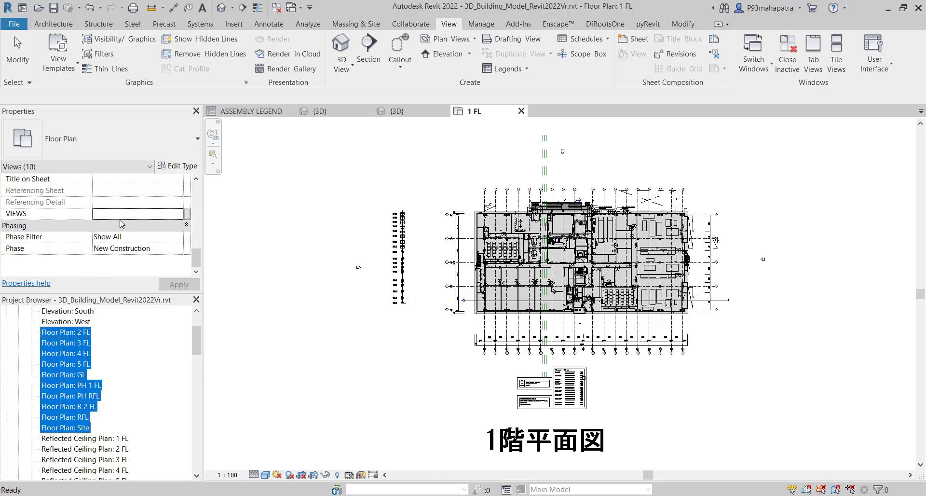
click(144, 213)
click(178, 213)
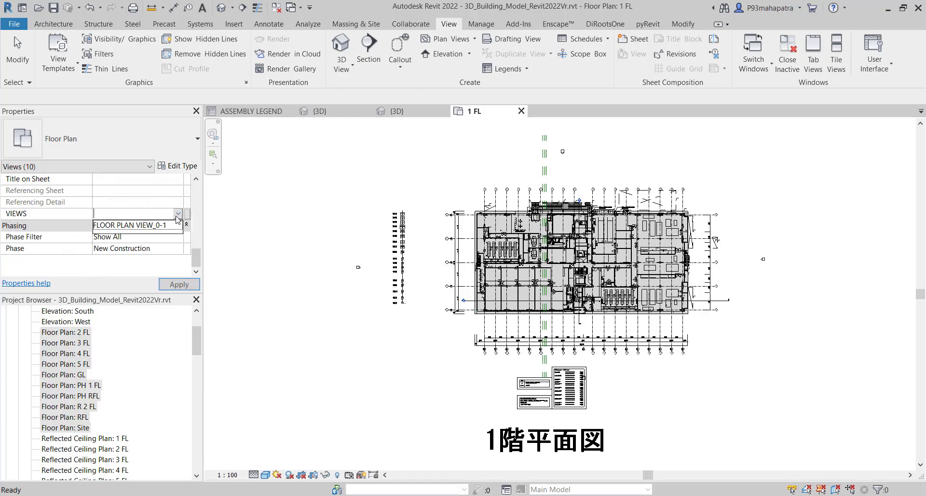
Verify 5 FL joined the group, then collapse the FLOOR PLAN VIEW_0-1 group
scroll(129, 371, down, 5)
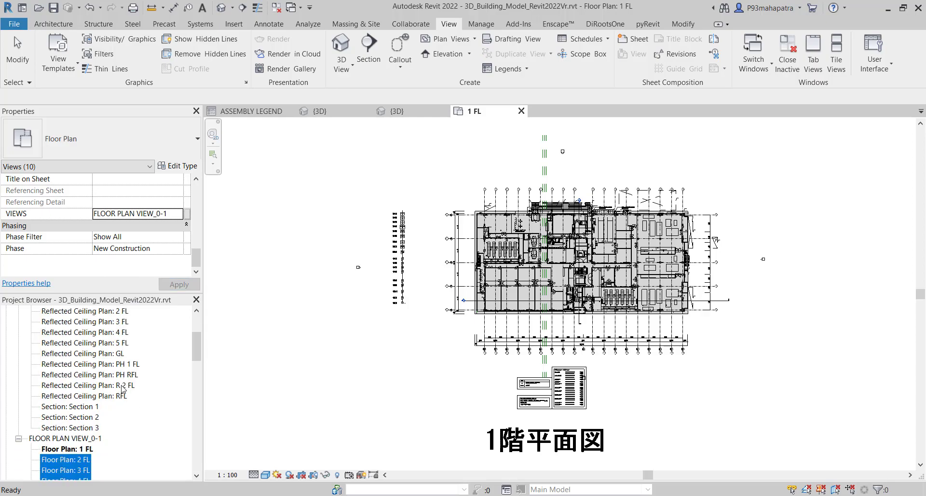
click(77, 375)
scroll(119, 362, up, 5)
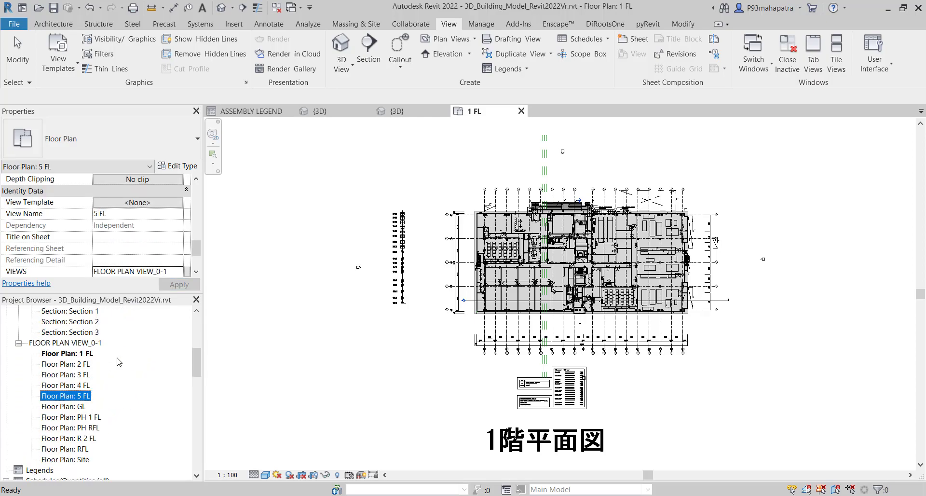
scroll(125, 369, up, 3)
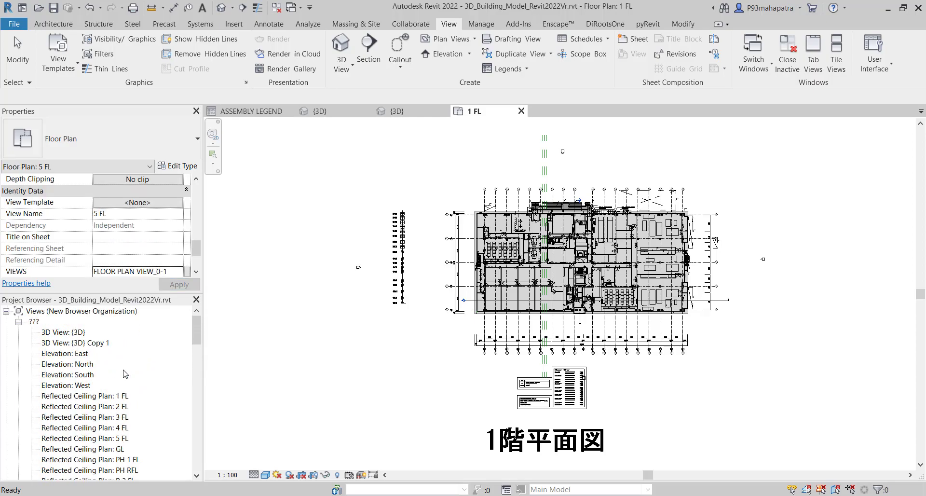
scroll(125, 369, down, 2)
scroll(124, 370, down, 5)
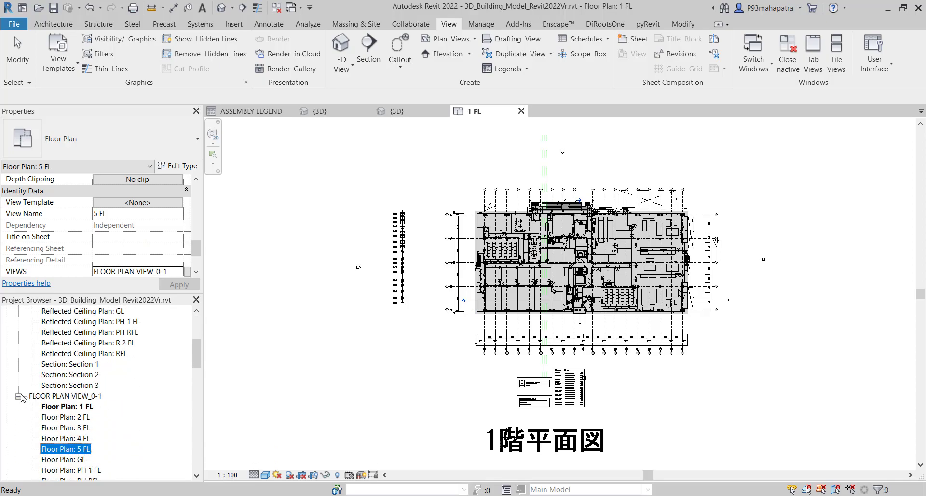
click(18, 396)
scroll(99, 388, up, 3)
scroll(99, 386, up, 2)
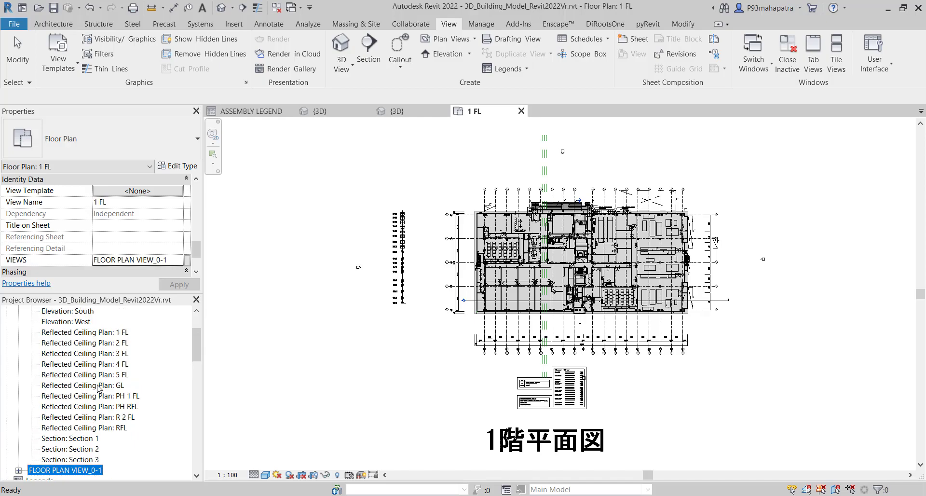
scroll(60, 357, up, 4)
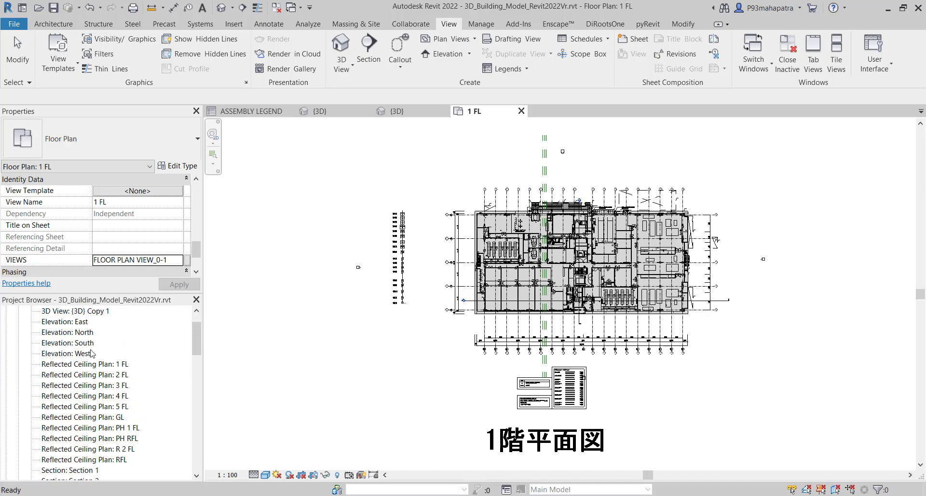
Check the 1 FL plan's VIEWS value, then select the East, North, South and West elevations
click(159, 261)
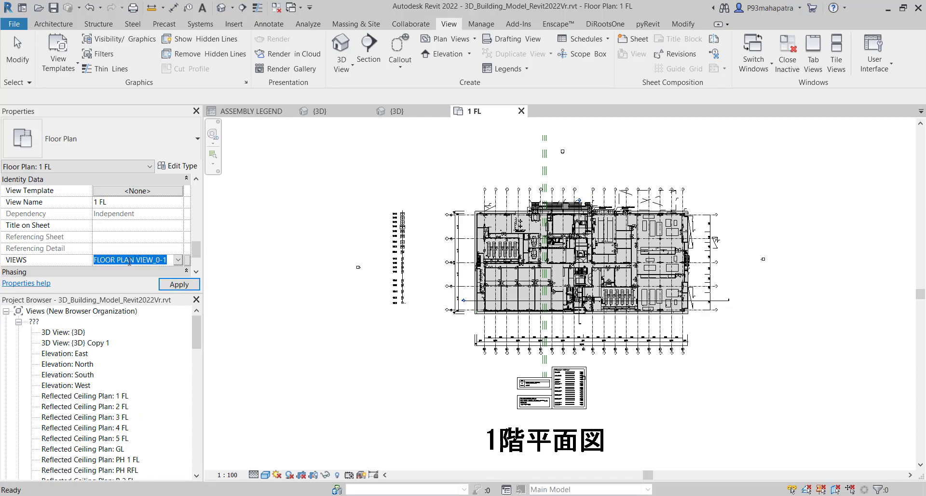
click(72, 354)
shift+click(72, 386)
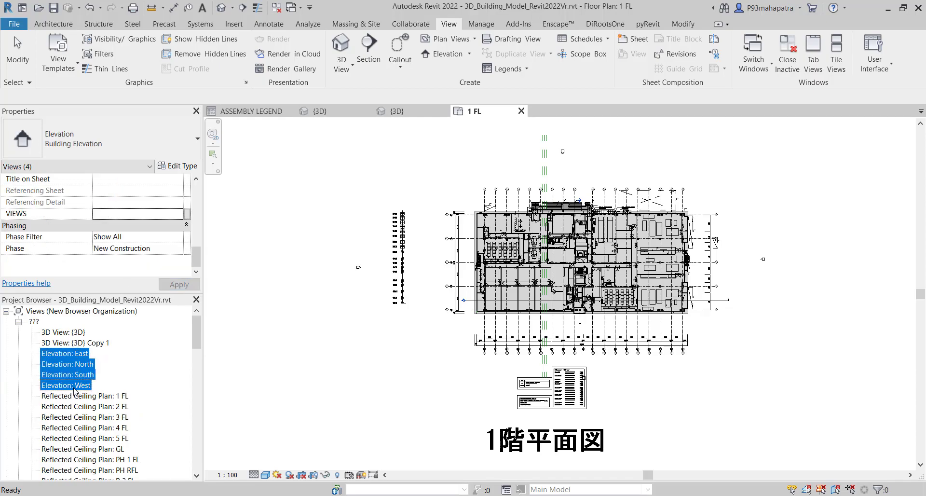
Change the elevations' VIEWS value from FLOOR PLAN VIEW_0-1 to ELEVATION PLAN VIEW_0-2 and apply
click(111, 215)
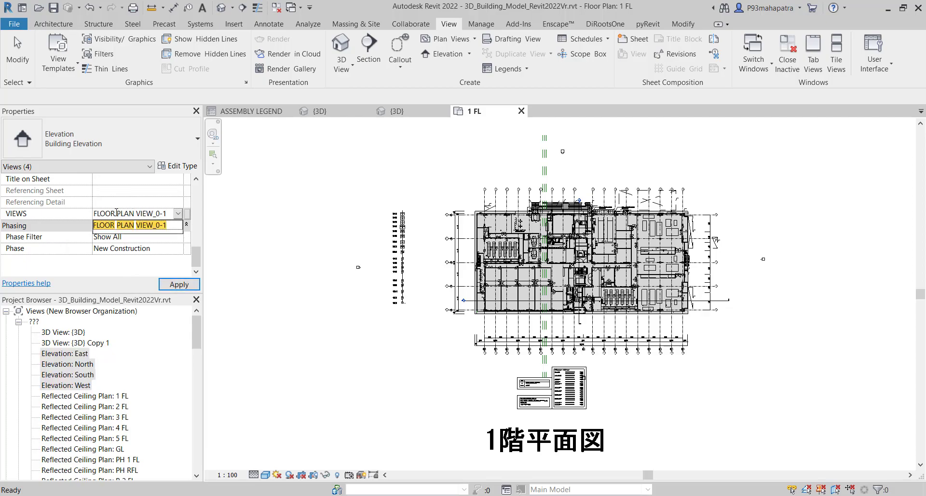
click(94, 213)
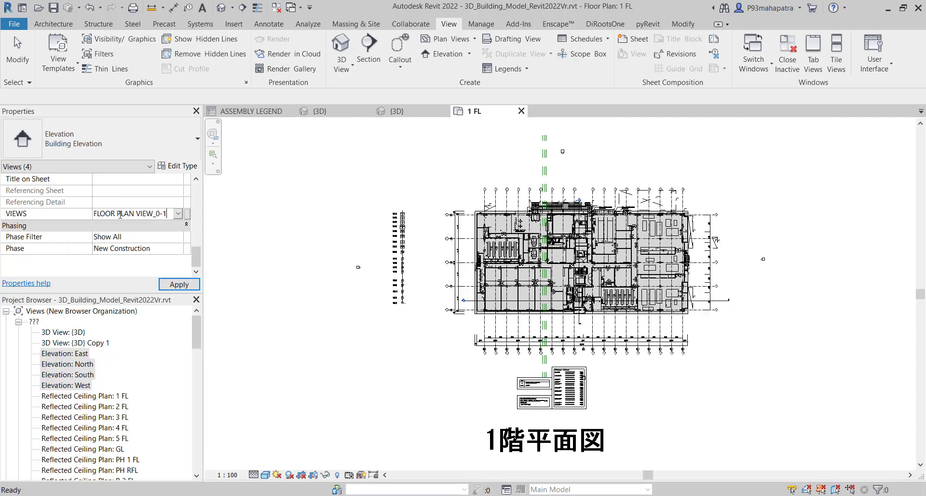
drag(118, 214, 94, 213)
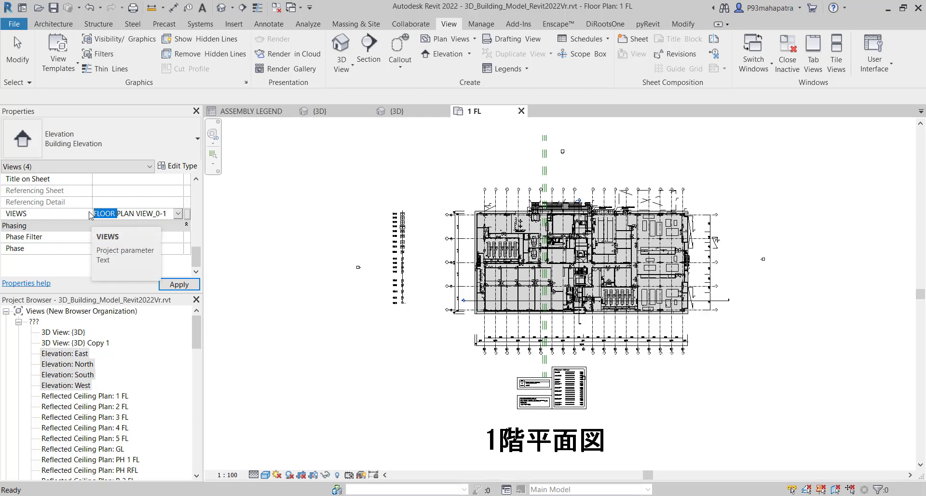
text(EVE)
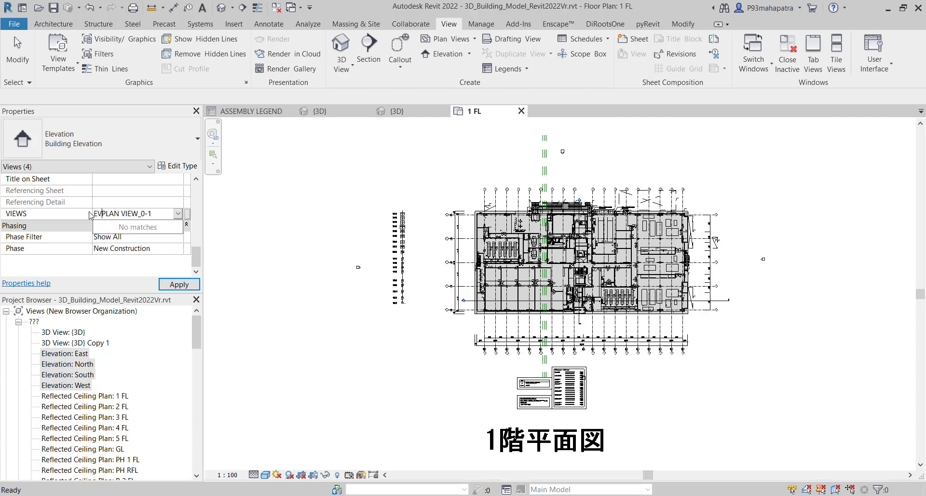
key(BackSpace)
key(BackSpace)
text(LEVATION)
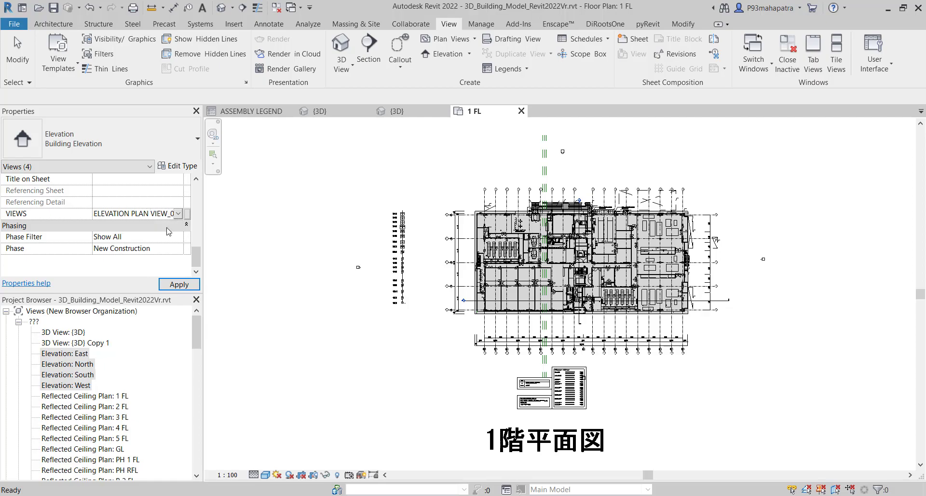
key(Right)
key(Right)
key(Right)
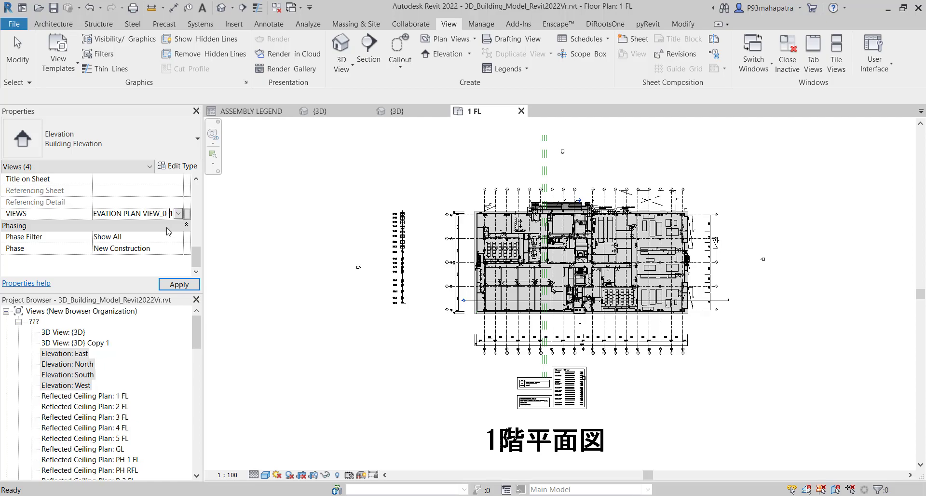
key(BackSpace)
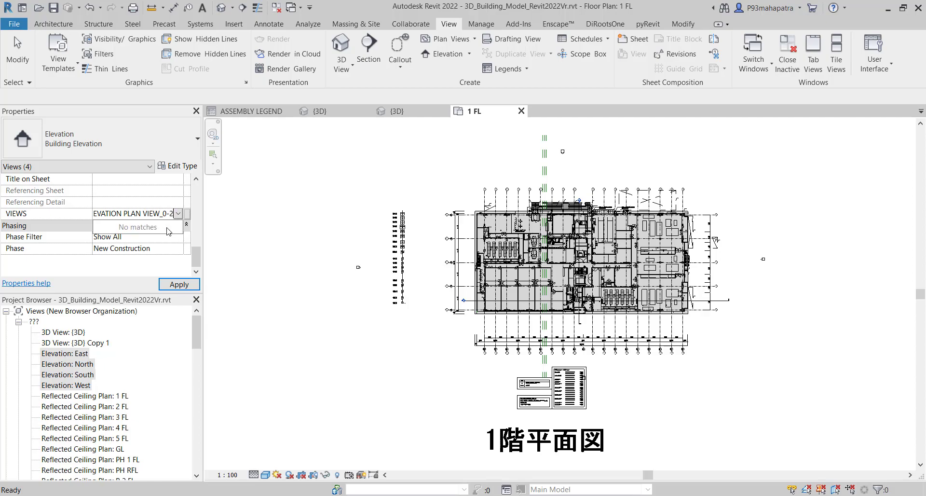
click(179, 284)
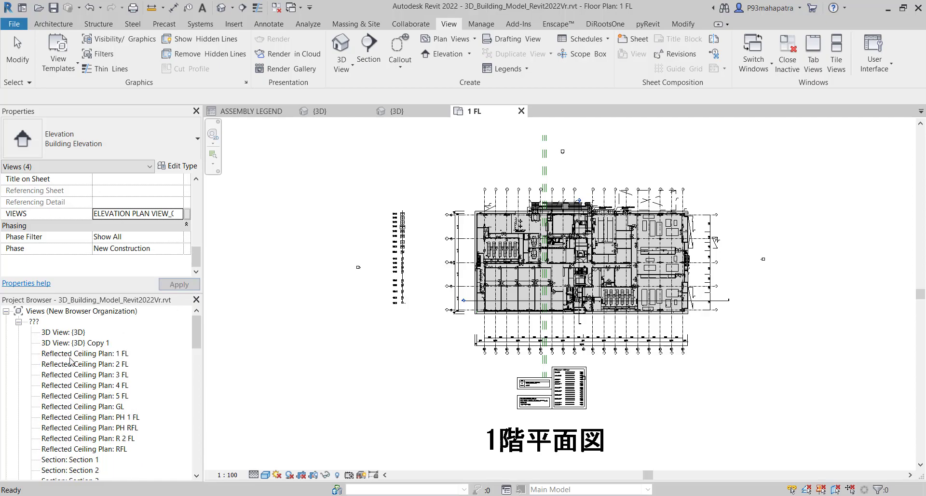
Expand FLOOR PLAN VIEW_0-1 and reveal the ELEVATION PLAN VIEW_0-2 group holding East, North, South, West
scroll(87, 381, down, 5)
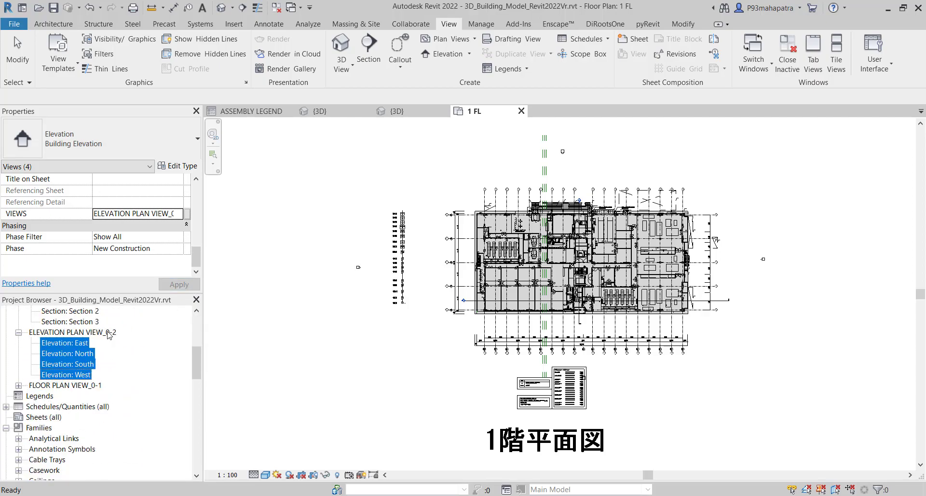
click(19, 385)
scroll(115, 364, down, 3)
scroll(96, 385, up, 4)
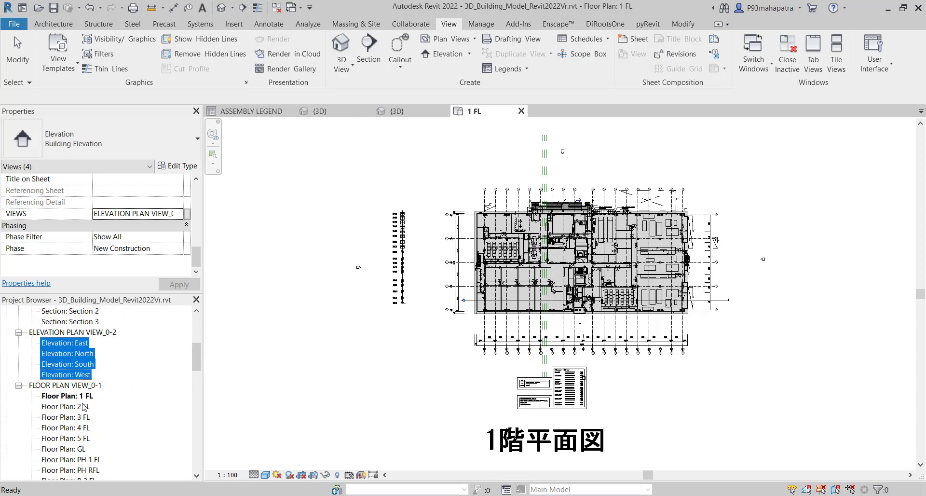